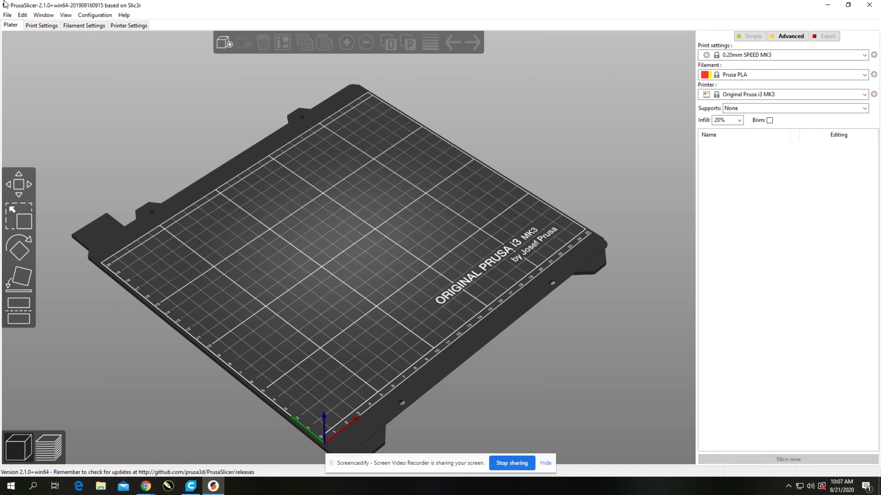
Open the File menu on the empty MK3 plate.
{"action": "left_click", "coordinate": [8, 16]}
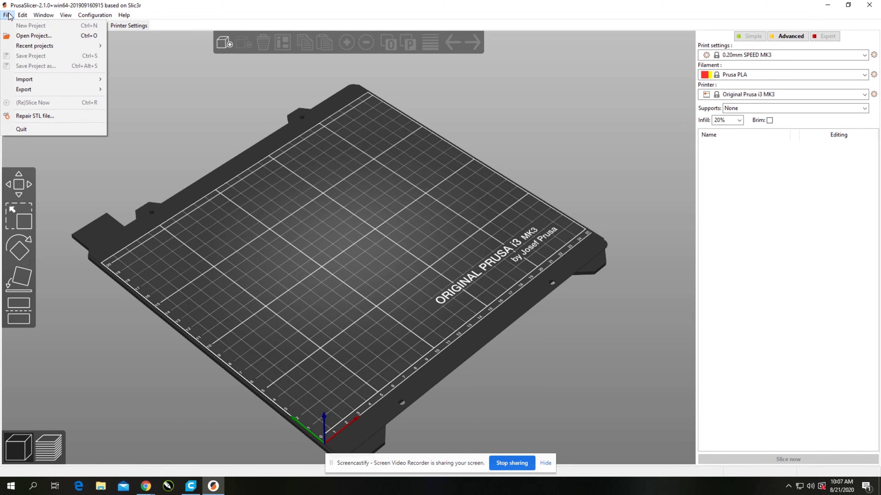
Import weird monkey.stl from USB Drive (E:) onto the print bed.
{"action": "mouse_move", "coordinate": [42, 83]}
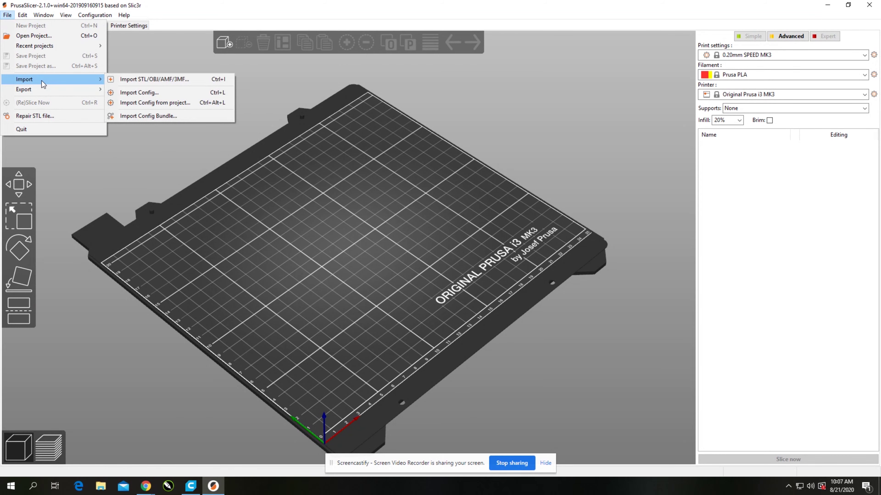
{"action": "left_click", "coordinate": [184, 80]}
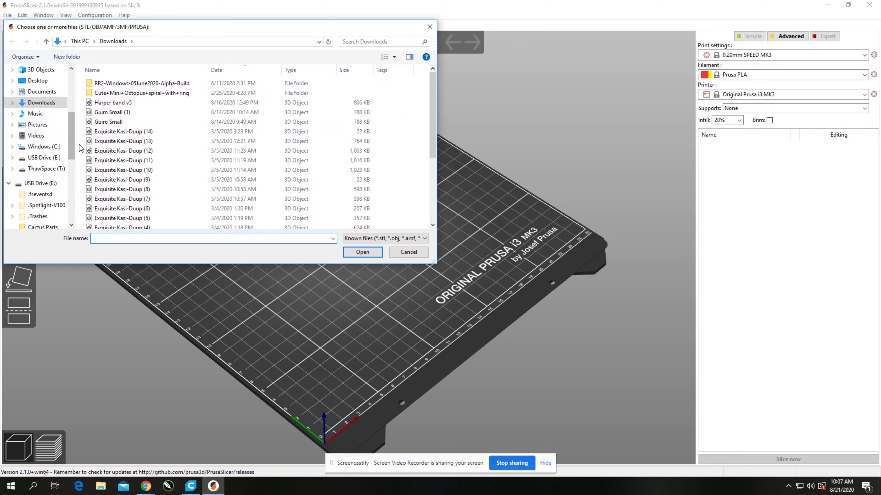
{"action": "left_click", "coordinate": [50, 159]}
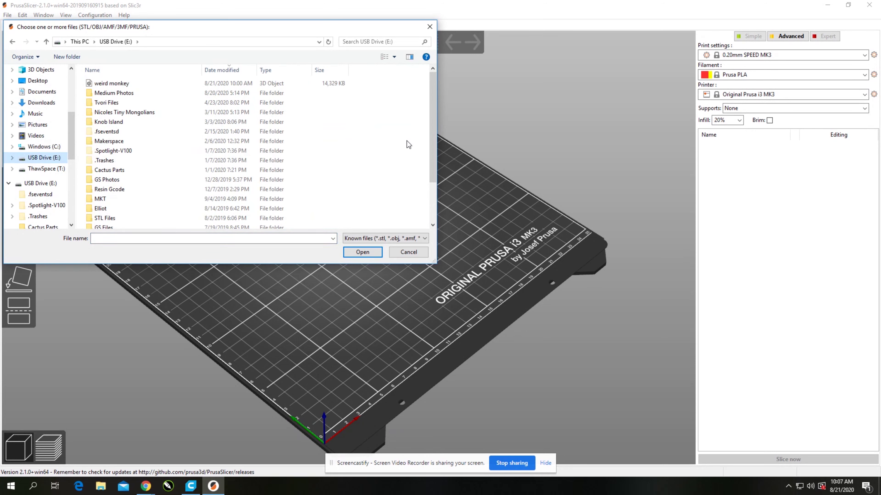
{"action": "left_click_drag", "start_coordinate": [432, 126], "coordinate": [424, 91]}
{"action": "left_click", "coordinate": [115, 84]}
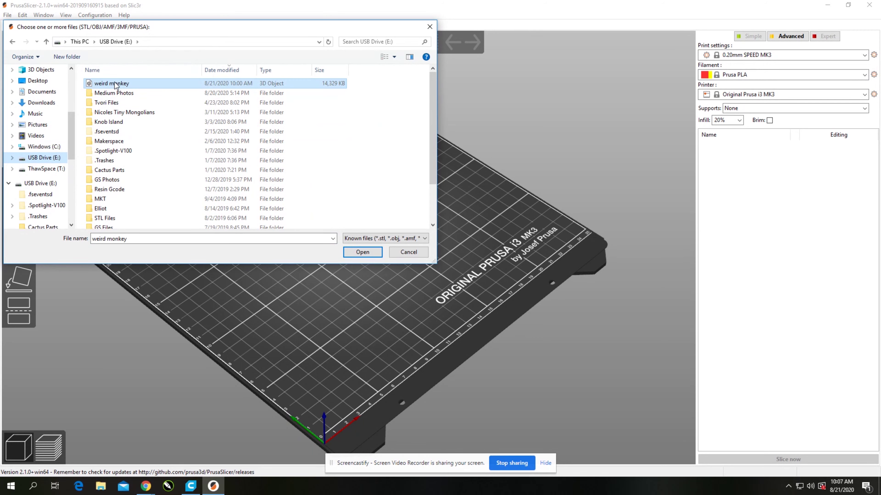
{"action": "left_click", "coordinate": [359, 252]}
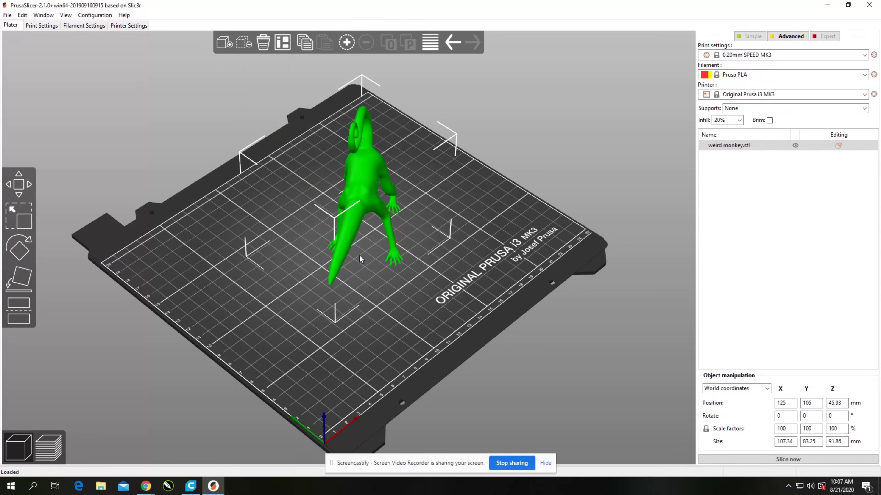
Drag the weird monkey across the bed to X 98.26, Y 93.89.
{"action": "middle_click_drag", "start_coordinate": [403, 311], "coordinate": [393, 349]}
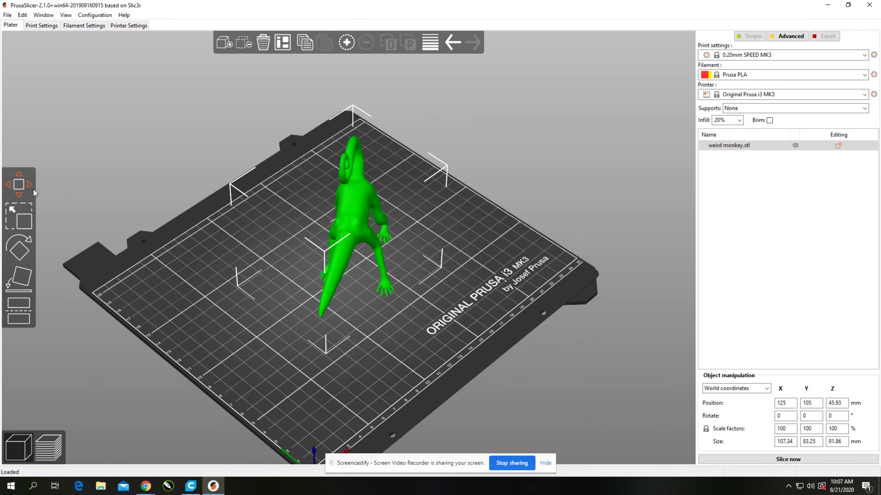
{"action": "left_click_drag", "start_coordinate": [359, 218], "coordinate": [349, 249]}
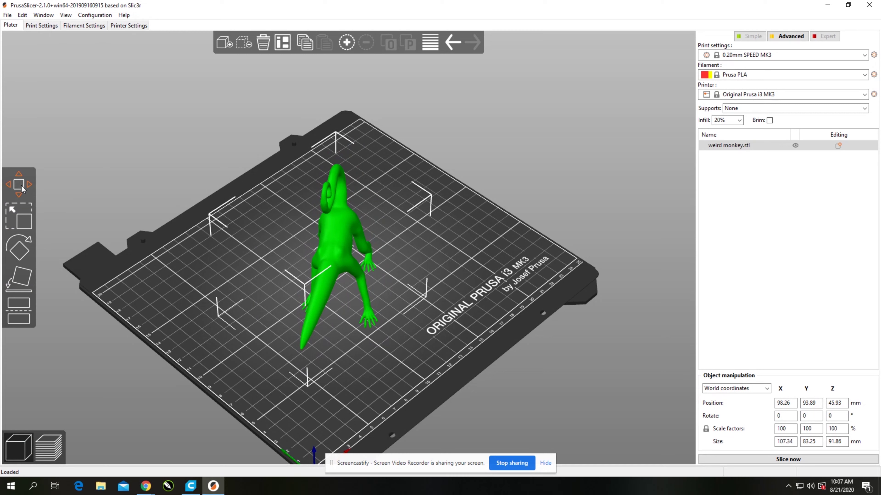
Scale the monkey uniformly to 170.1%, about 182.59 × 141.61 × 156.26 mm.
{"action": "left_click", "coordinate": [25, 223]}
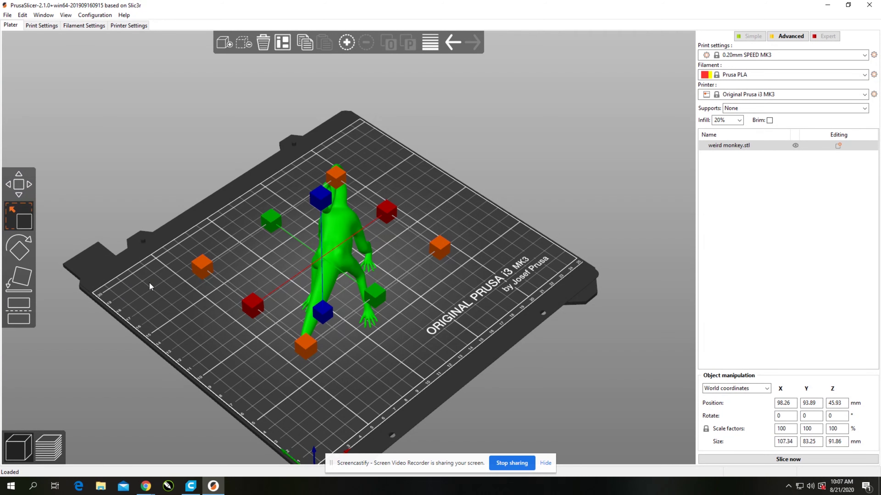
{"action": "middle_click_drag", "start_coordinate": [149, 283], "coordinate": [144, 261]}
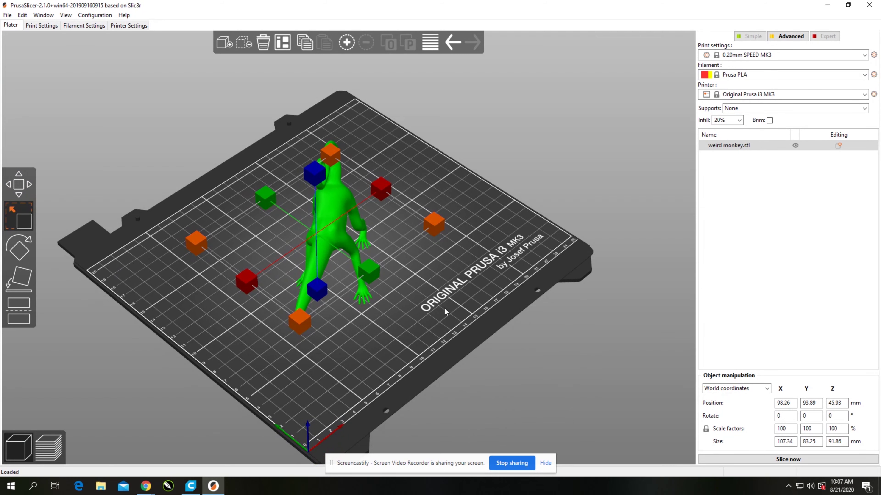
{"action": "middle_click_drag", "start_coordinate": [445, 310], "coordinate": [487, 350]}
{"action": "left_click_drag", "start_coordinate": [488, 350], "coordinate": [435, 342]}
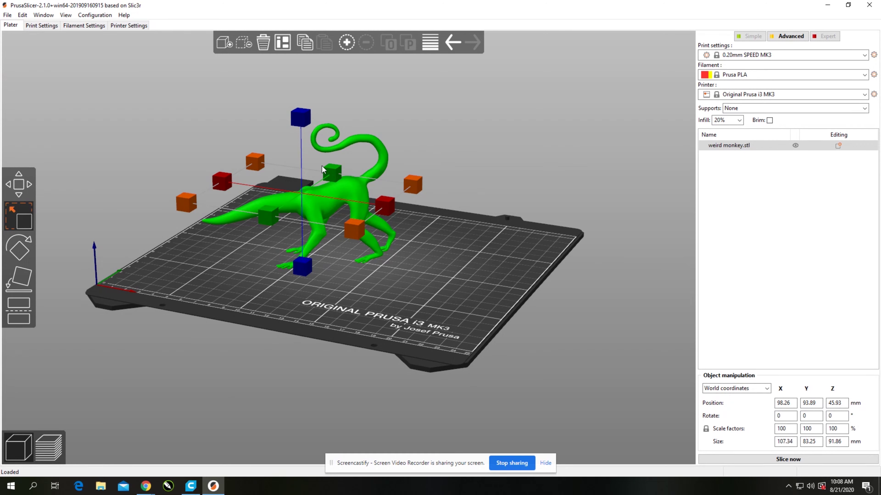
{"action": "left_click_drag", "start_coordinate": [332, 171], "coordinate": [332, 173]}
{"action": "left_click_drag", "start_coordinate": [386, 204], "coordinate": [497, 171]}
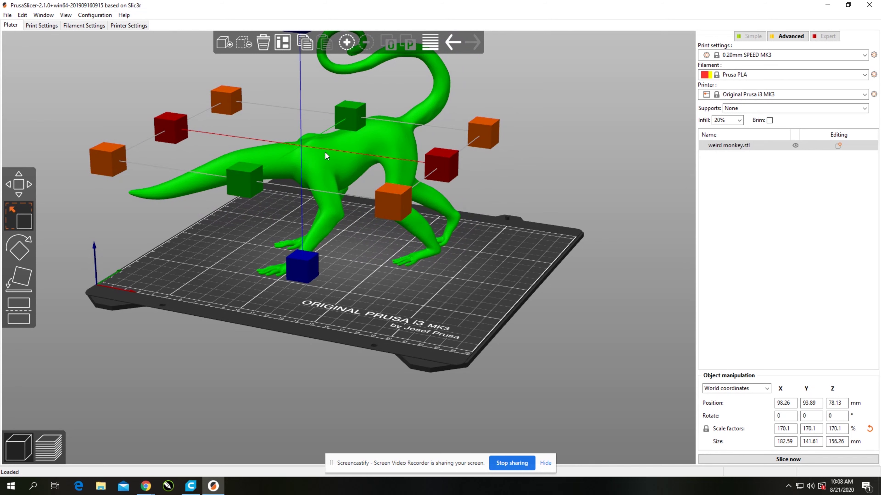
Move the monkey to X 118.42, Y 86.88 and rotate it about its vertical axis.
{"action": "key", "text": "m"}
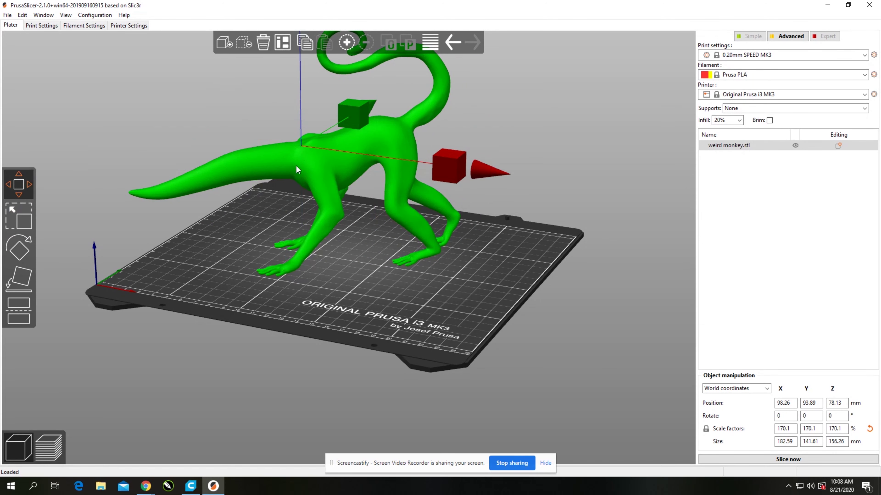
{"action": "left_click_drag", "start_coordinate": [296, 167], "coordinate": [324, 172]}
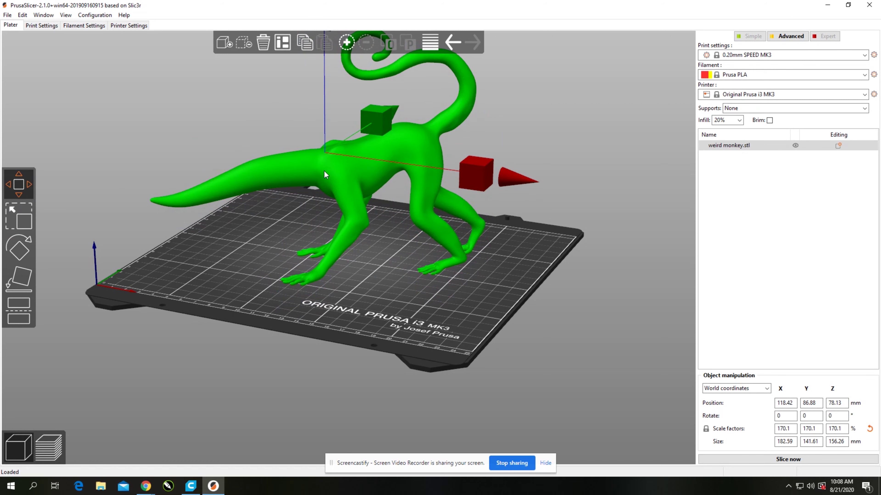
{"action": "left_click", "coordinate": [25, 251]}
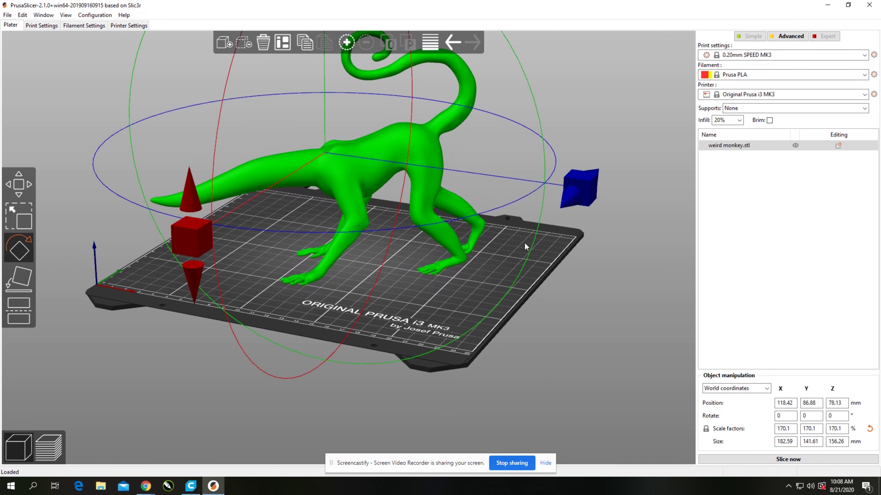
{"action": "left_click_drag", "start_coordinate": [591, 193], "coordinate": [517, 244]}
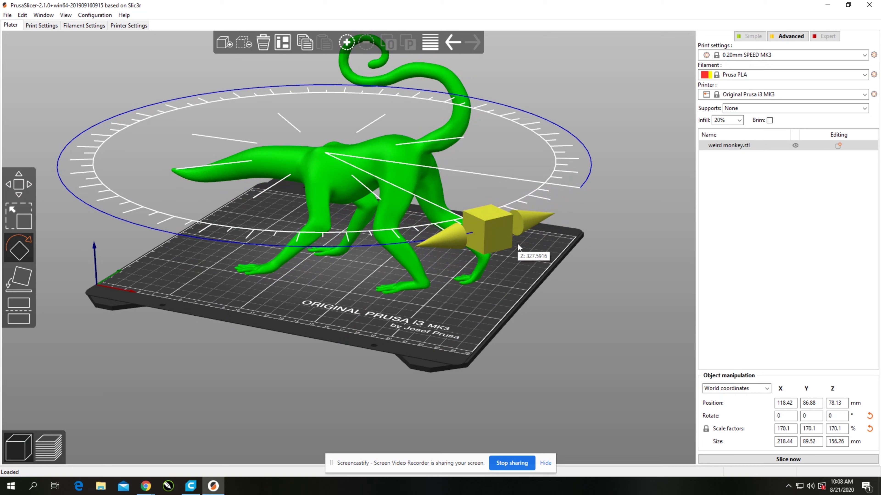
Reselect the monkey and enable Brim.
{"action": "left_click", "coordinate": [146, 362]}
{"action": "left_click", "coordinate": [374, 166]}
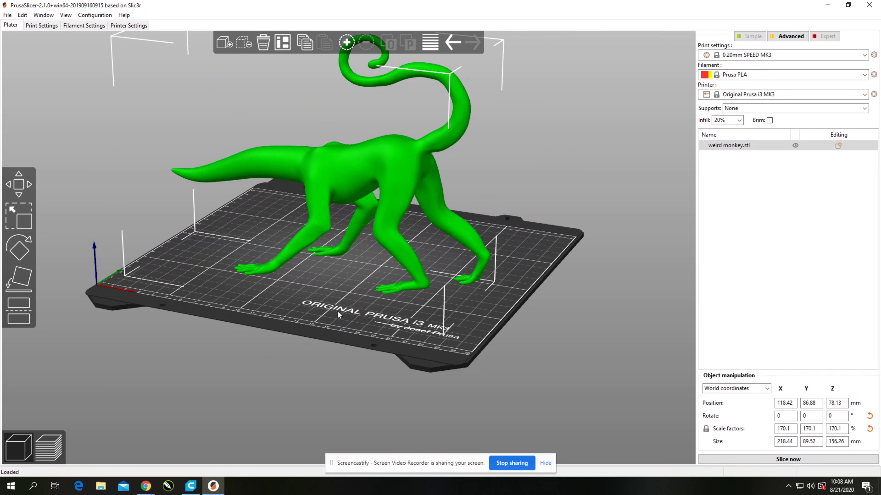
{"action": "right_click_drag", "start_coordinate": [282, 352], "coordinate": [374, 398]}
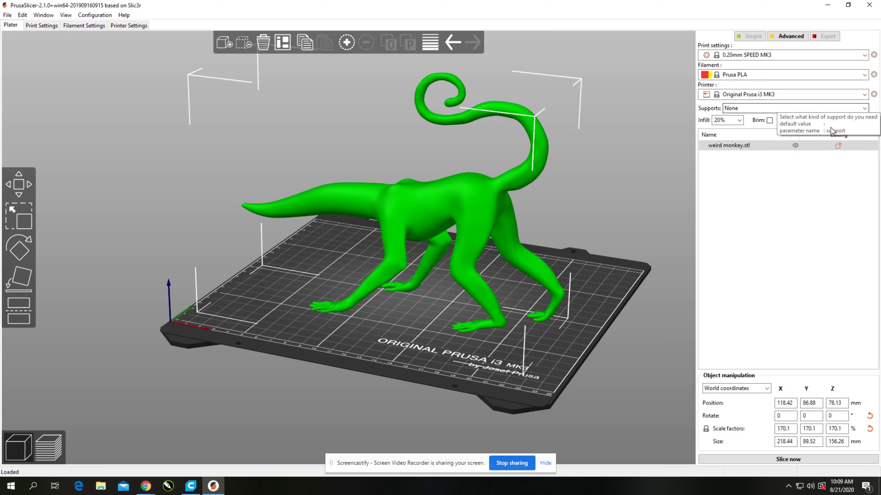
{"action": "left_click", "coordinate": [770, 121]}
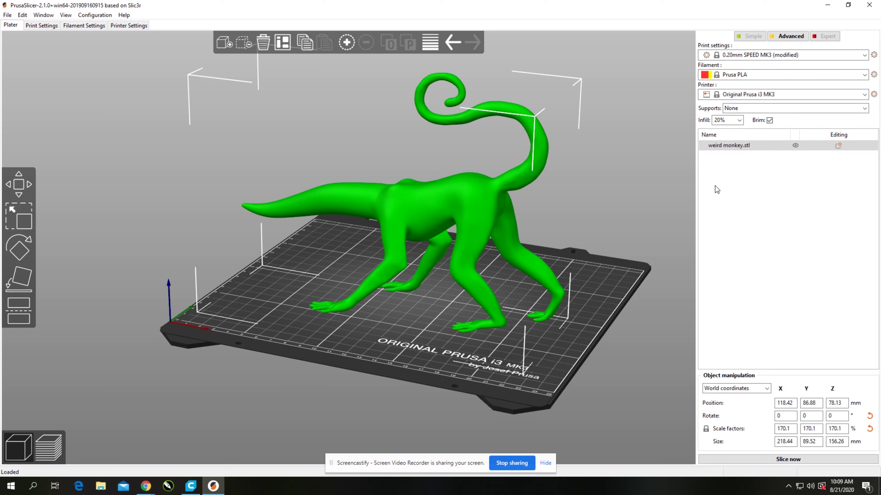
Set Supports to Everywhere, accepting the Support Generator's bridging-perimeter suggestion.
{"action": "left_click", "coordinate": [864, 108]}
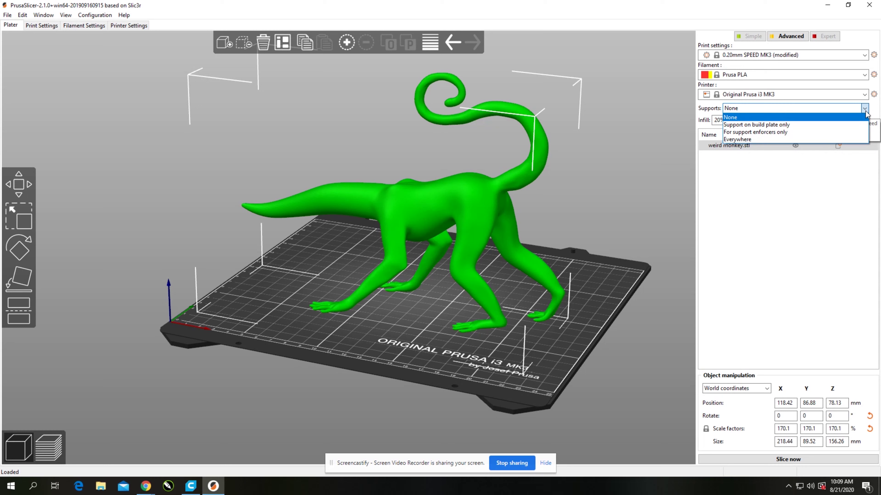
{"action": "left_click", "coordinate": [832, 125]}
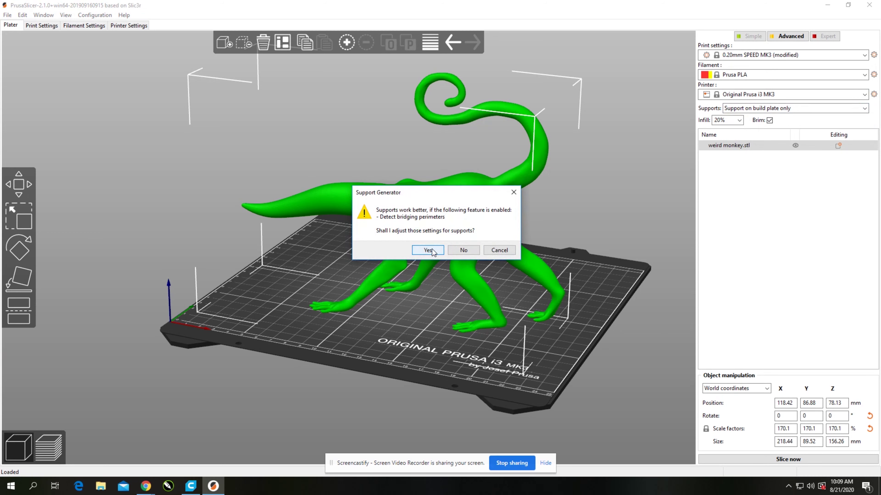
{"action": "left_click", "coordinate": [425, 250]}
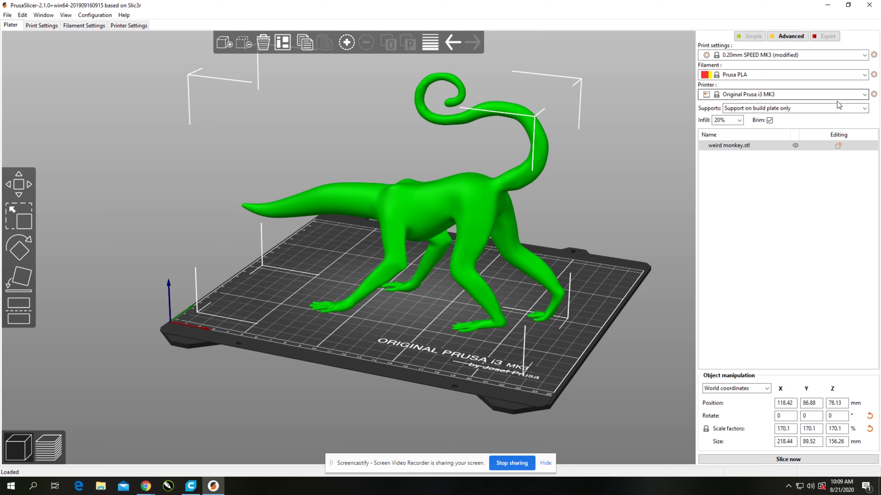
{"action": "left_click", "coordinate": [864, 108]}
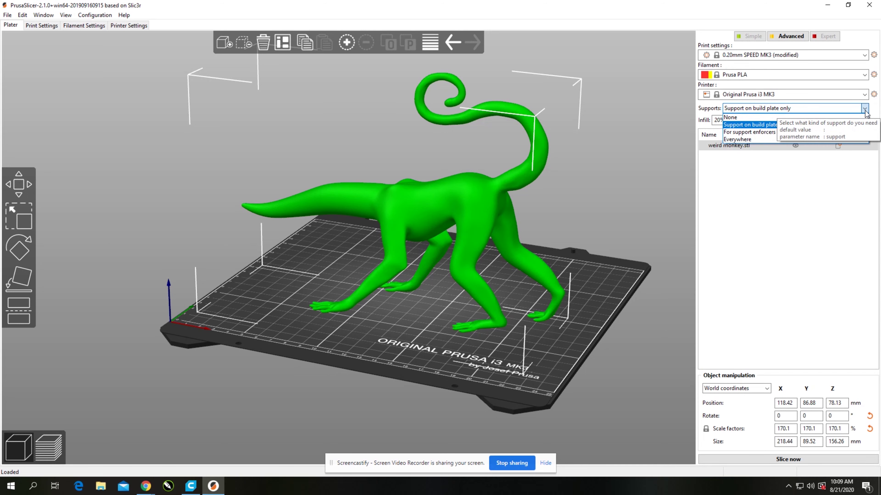
{"action": "left_click", "coordinate": [774, 139]}
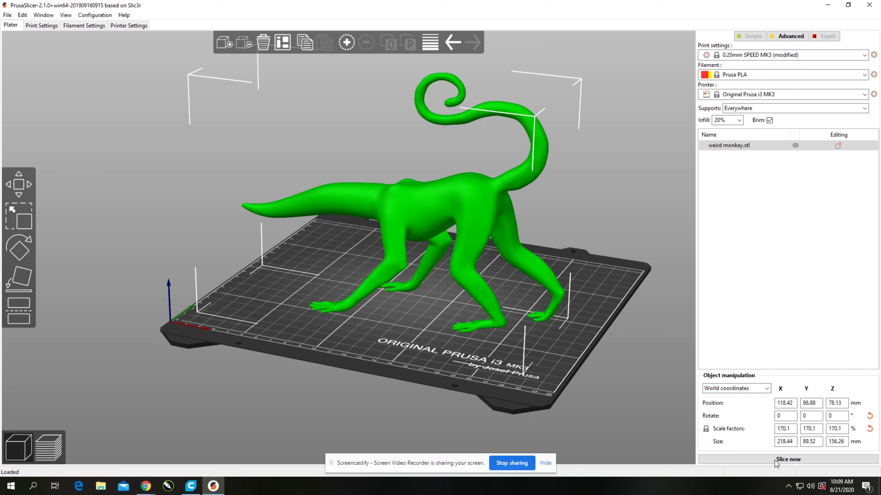
Slice the monkey (14h 6m 11s, 46.48 m filament) and inspect the supported preview.
{"action": "left_click", "coordinate": [787, 462]}
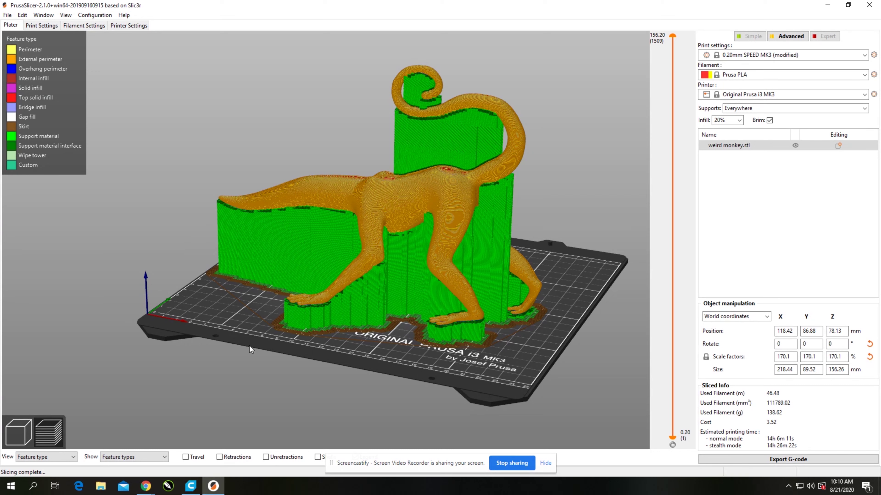
{"action": "mouse_move", "coordinate": [243, 350]}
{"action": "right_mouse_down"}
{"action": "mouse_move", "coordinate": [248, 325]}
{"action": "mouse_move", "coordinate": [239, 338]}
{"action": "right_mouse_up"}
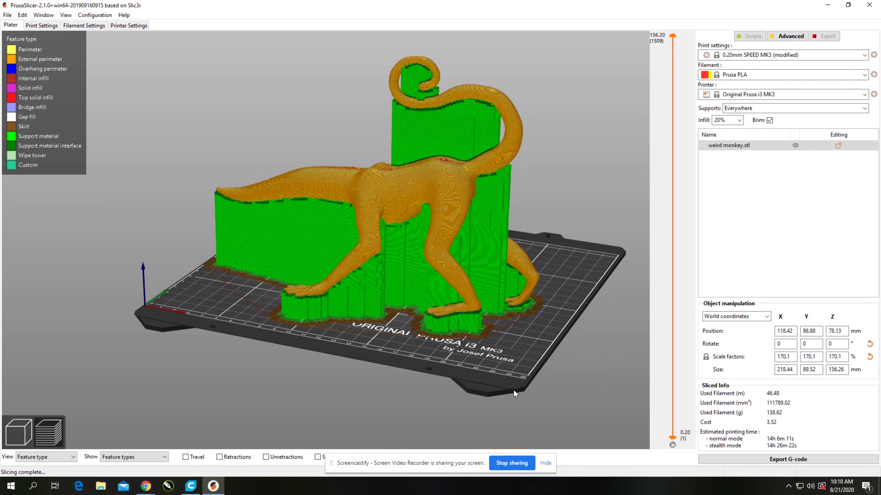
{"action": "right_click_drag", "start_coordinate": [514, 341], "coordinate": [468, 365]}
{"action": "left_click_drag", "start_coordinate": [468, 365], "coordinate": [578, 323]}
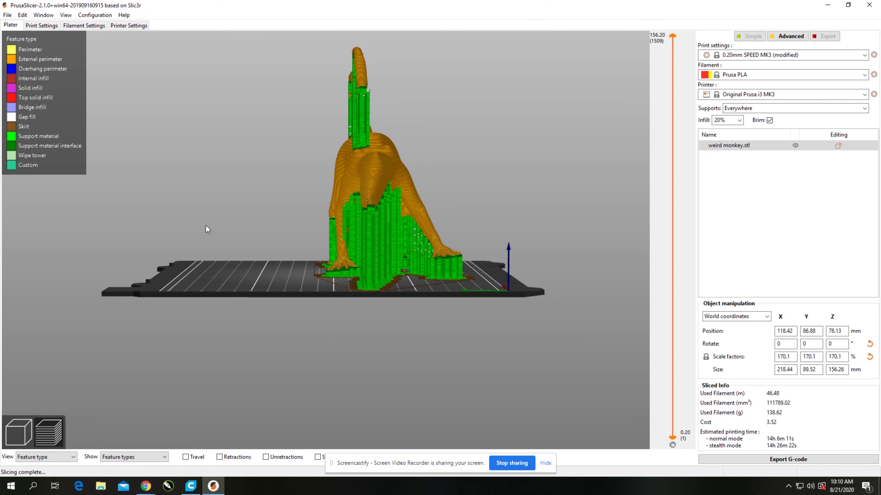
{"action": "left_click", "coordinate": [18, 438]}
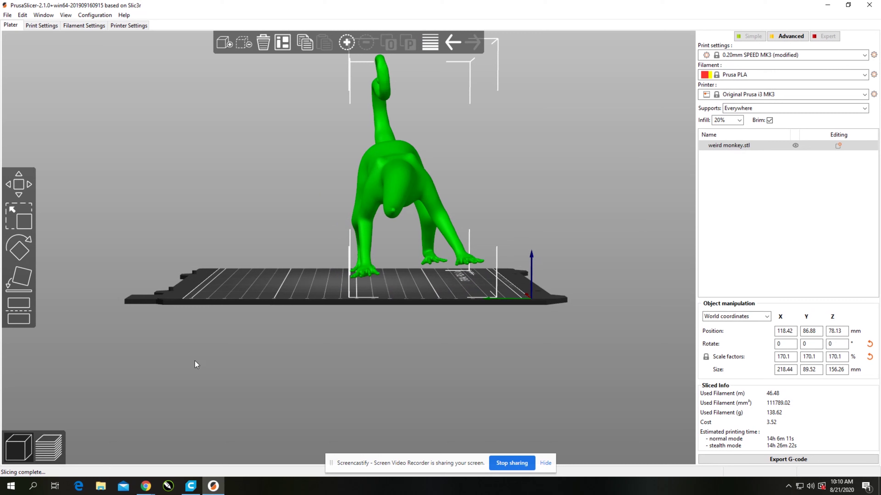
Lay the monkey on a new face, giving 219.93 × 89.2 × 150.49 mm.
{"action": "left_click", "coordinate": [22, 278]}
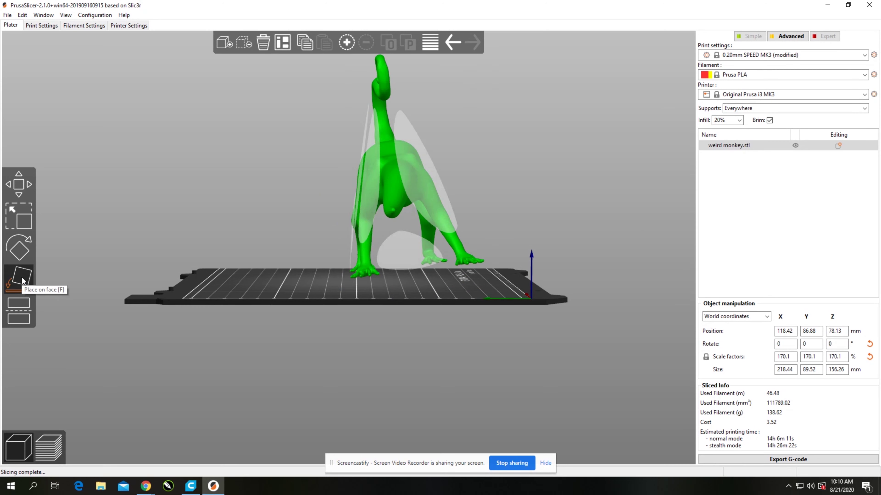
{"action": "left_click", "coordinate": [403, 257]}
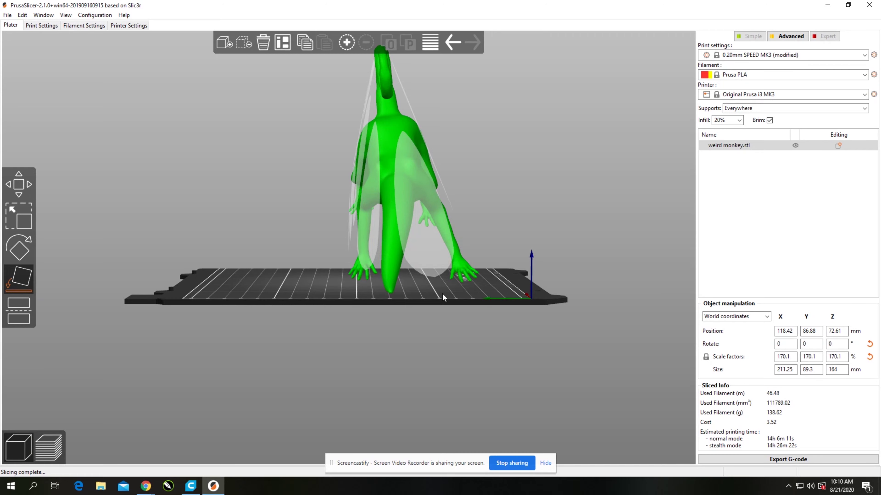
{"action": "left_click_drag", "start_coordinate": [461, 299], "coordinate": [446, 286]}
{"action": "left_click", "coordinate": [230, 290]}
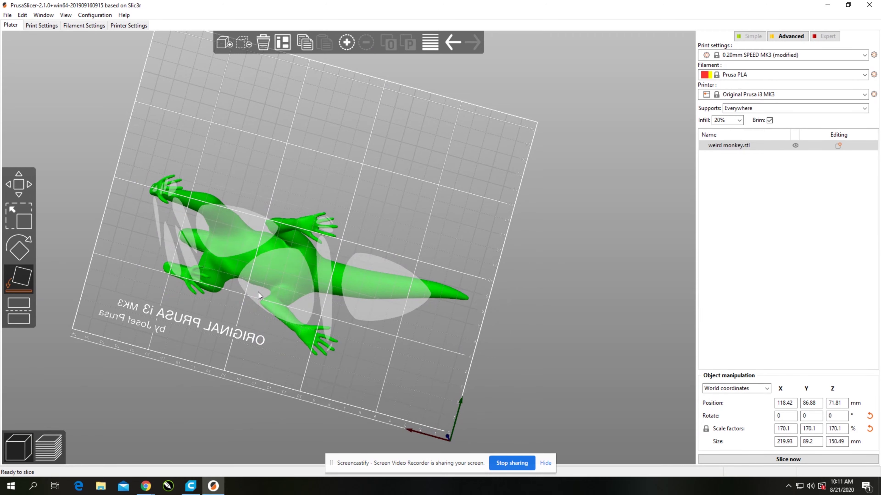
{"action": "left_click_drag", "start_coordinate": [443, 287], "coordinate": [374, 390]}
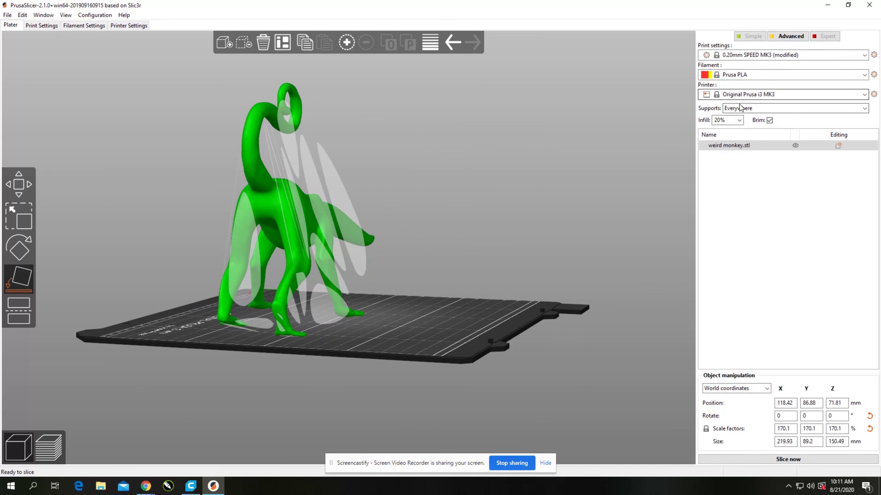
Re-slice the reoriented monkey (13h 7m 30s, 42.82 m filament) and review the preview.
{"action": "left_click", "coordinate": [784, 460]}
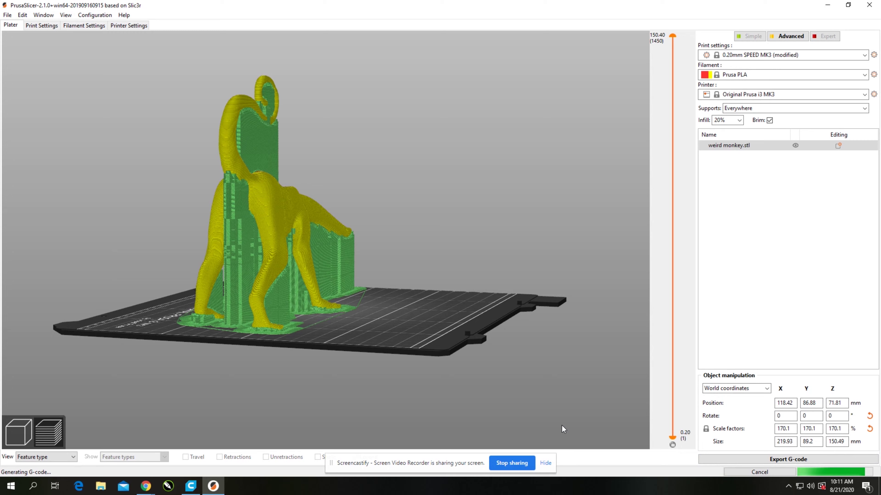
{"action": "left_click_drag", "start_coordinate": [316, 415], "coordinate": [341, 409]}
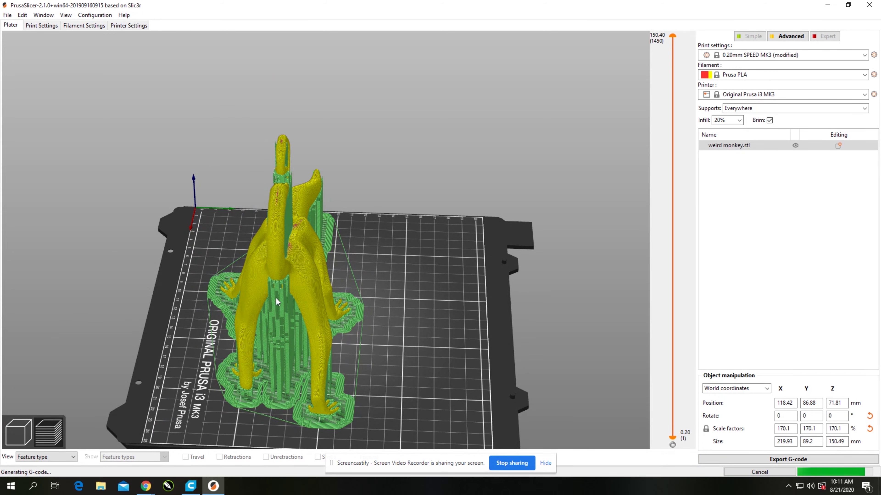
{"action": "left_click_drag", "start_coordinate": [402, 401], "coordinate": [489, 369]}
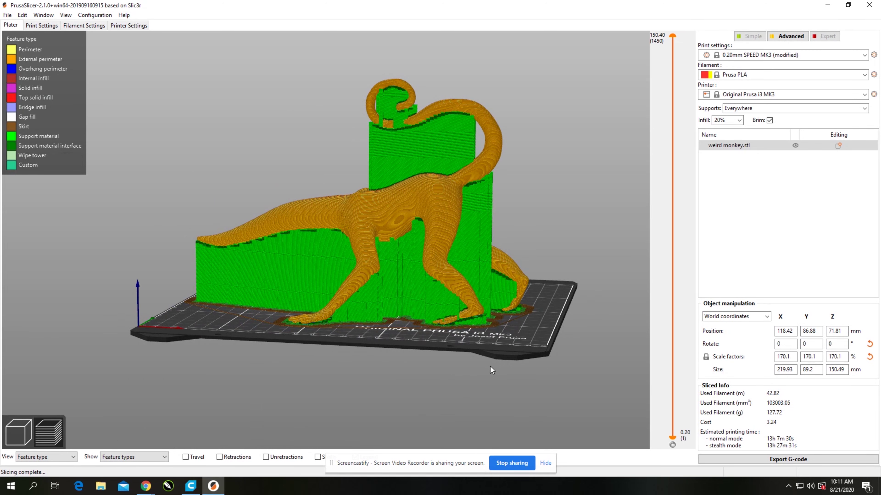